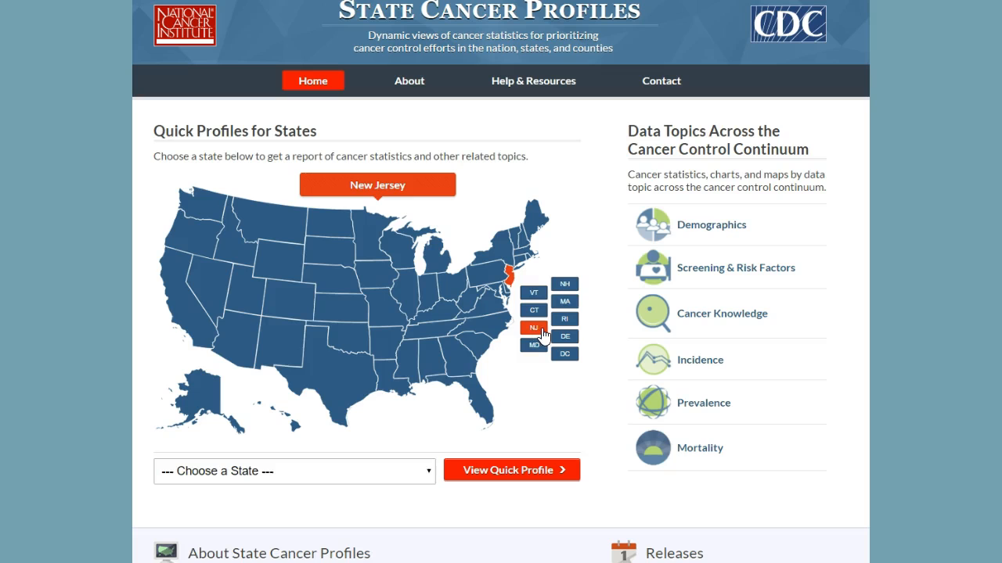
# - Open the New Jersey quick profile from the state map
pyautogui.click(533, 328)
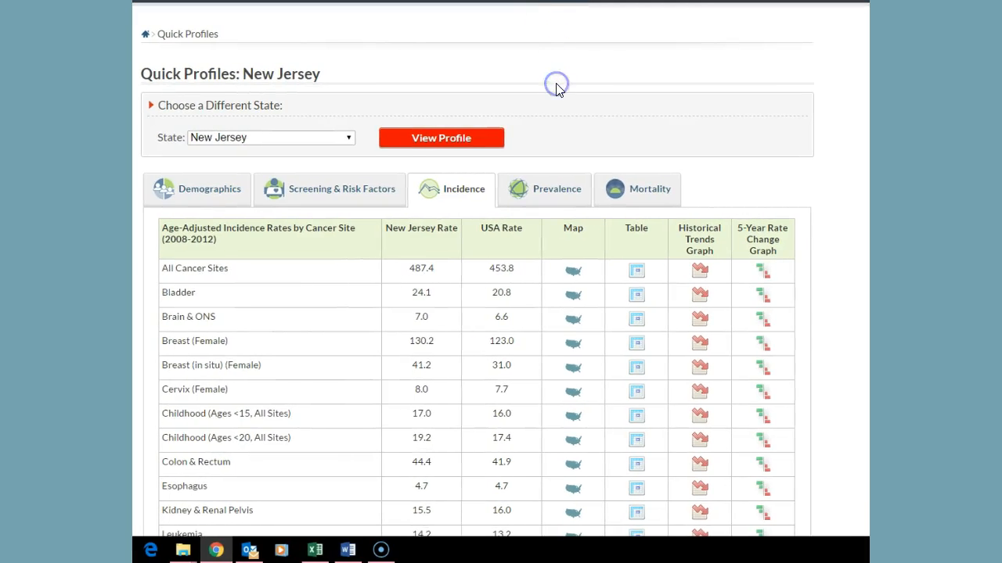
pyautogui.scroll(-1, 558, 89)
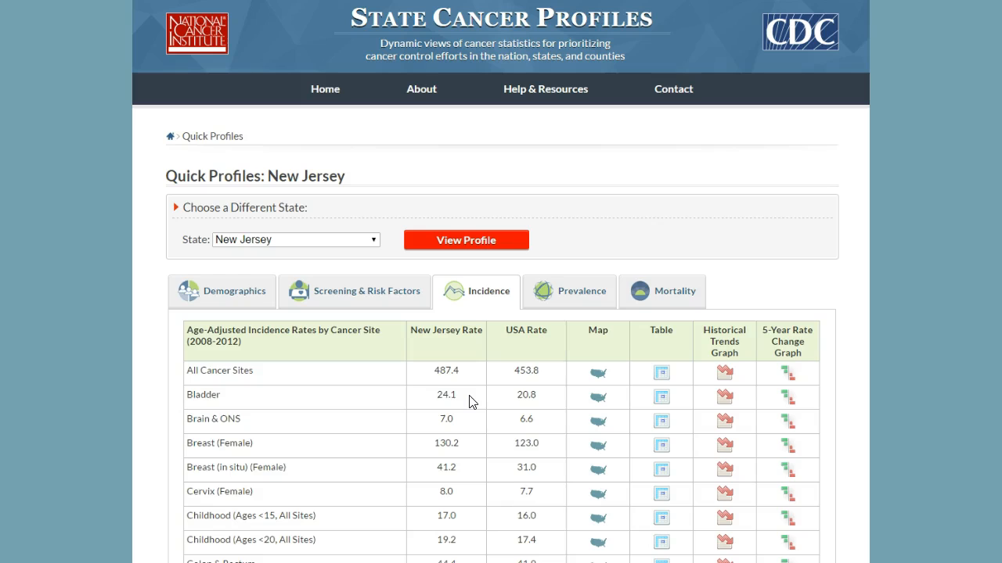
# - Switch the quick profile to New York using the state chooser
pyautogui.click(375, 243)
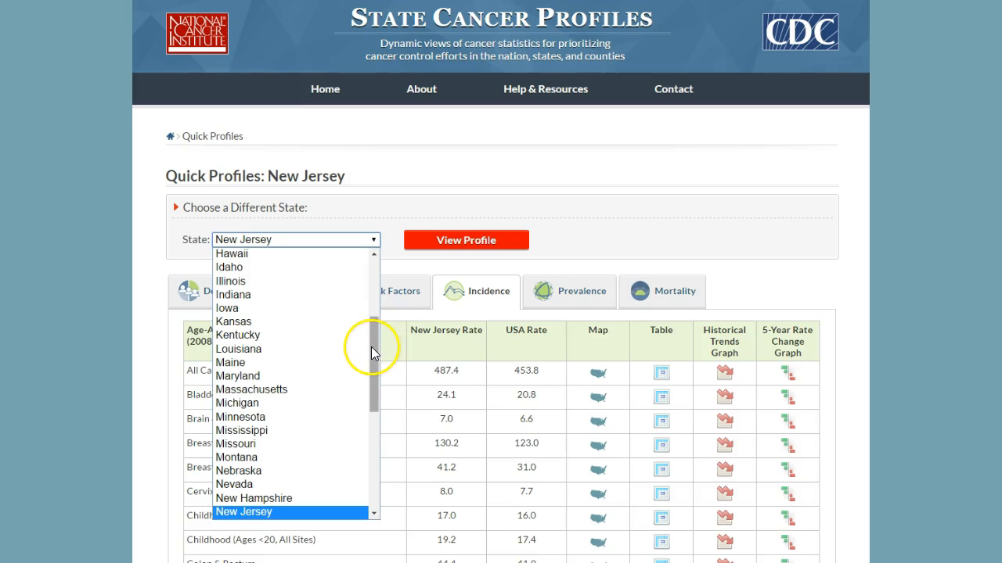
pyautogui.click(374, 515)
pyautogui.click(374, 514)
pyautogui.click(332, 490)
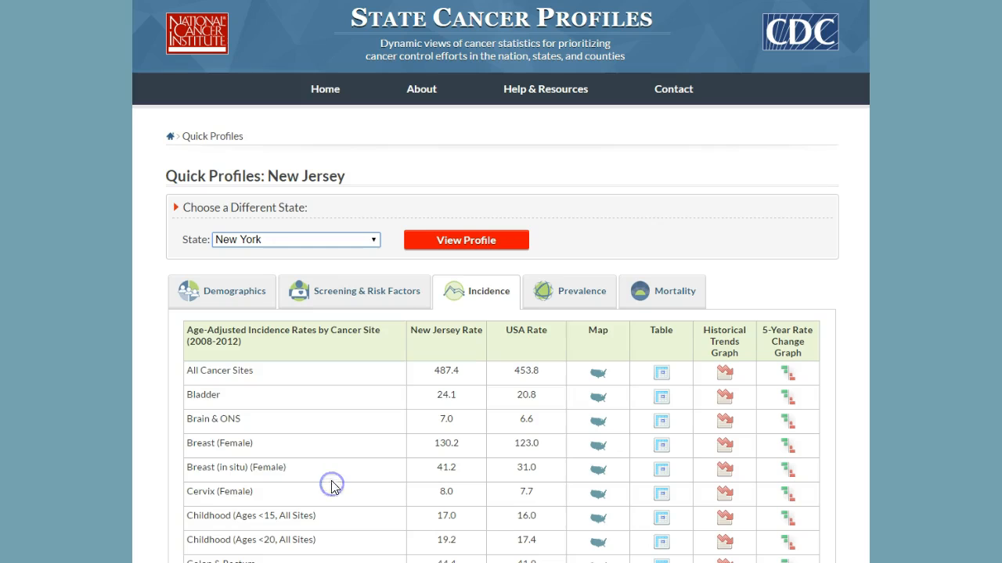
pyautogui.click(473, 244)
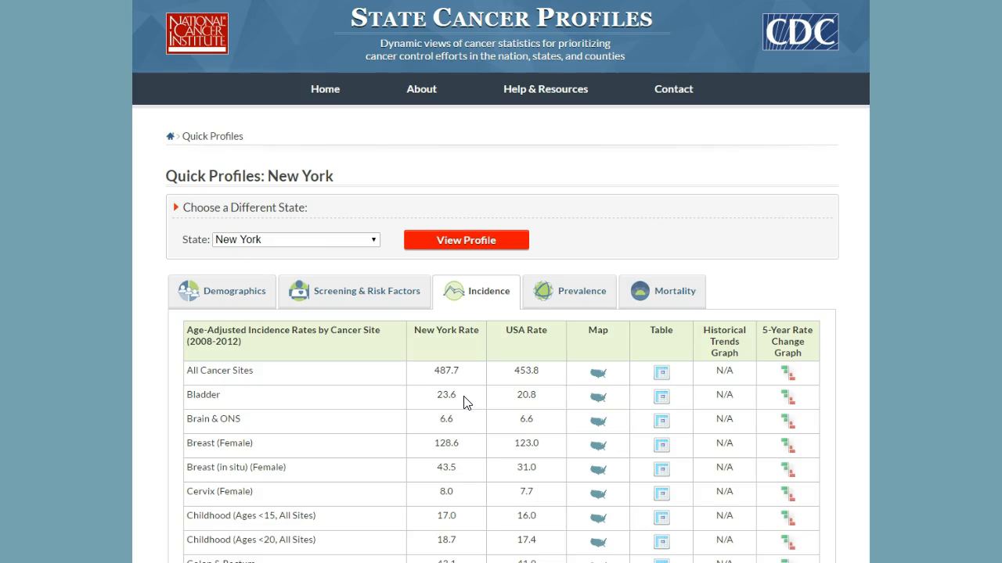
# - Switch the quick profile to Connecticut using the state chooser
pyautogui.click(375, 240)
pyautogui.moveTo(373, 358); pyautogui.dragTo(372, 296)
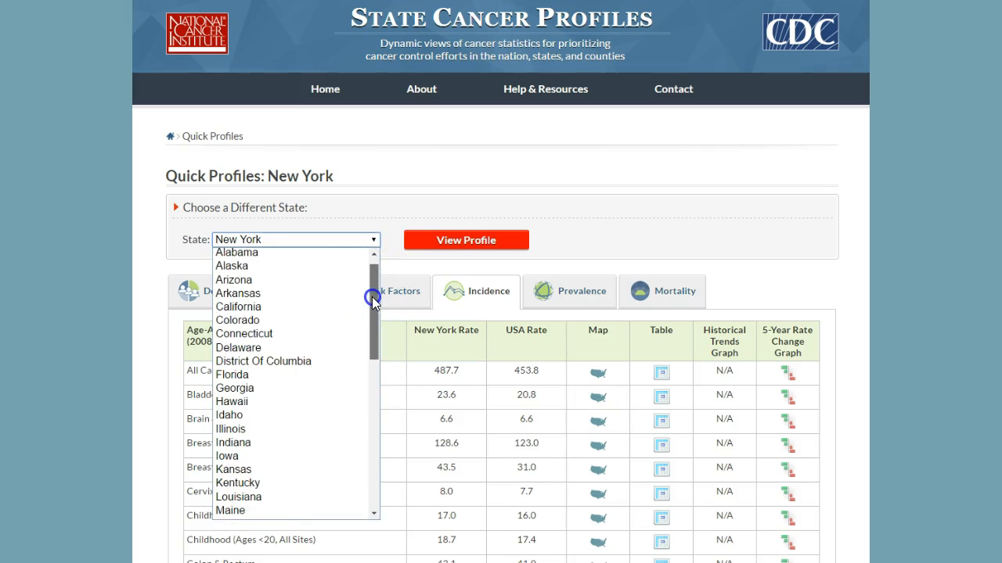
pyautogui.click(259, 332)
pyautogui.click(475, 249)
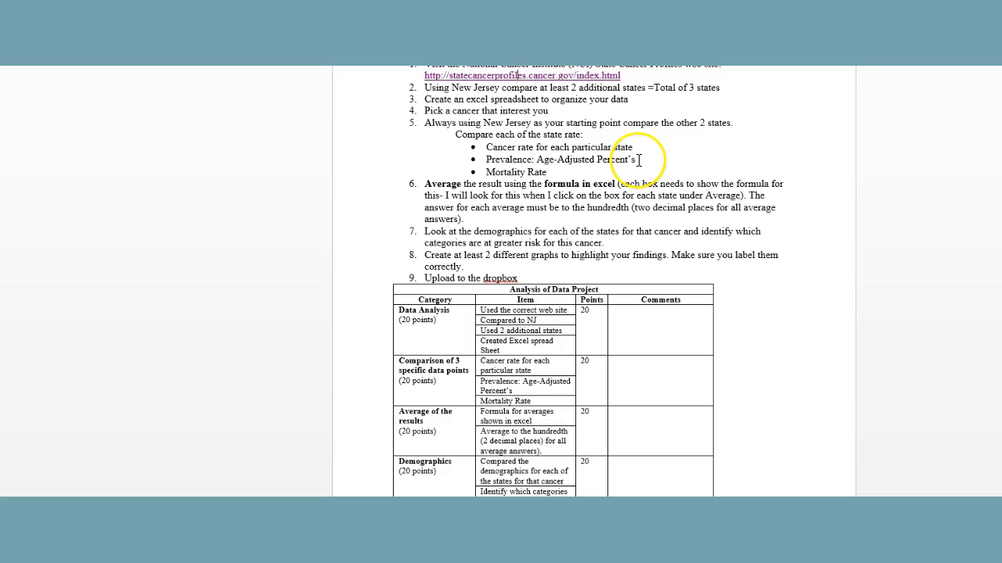
pyautogui.click(638, 159)
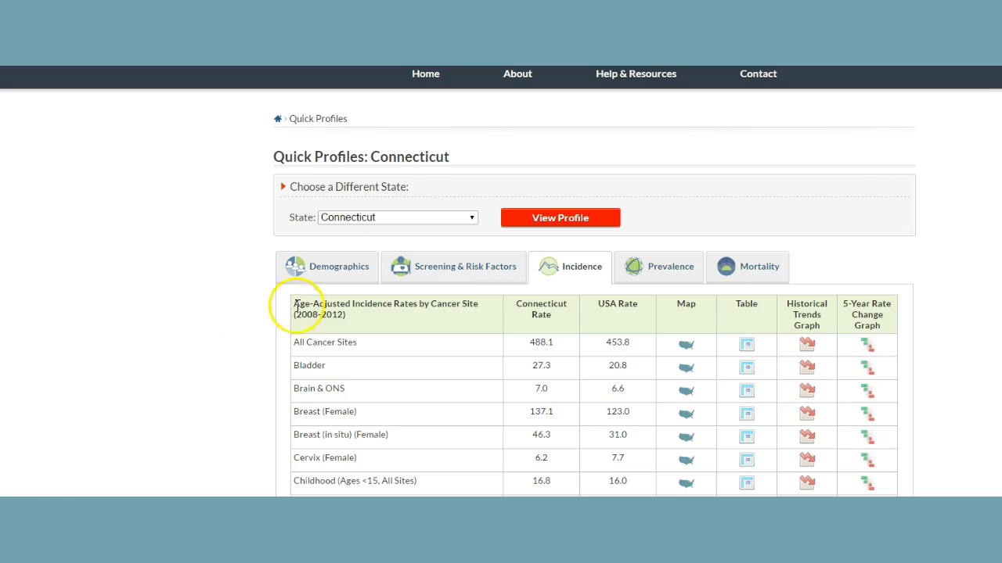
# - Switch the quick profile back to New Jersey
pyautogui.click(472, 217)
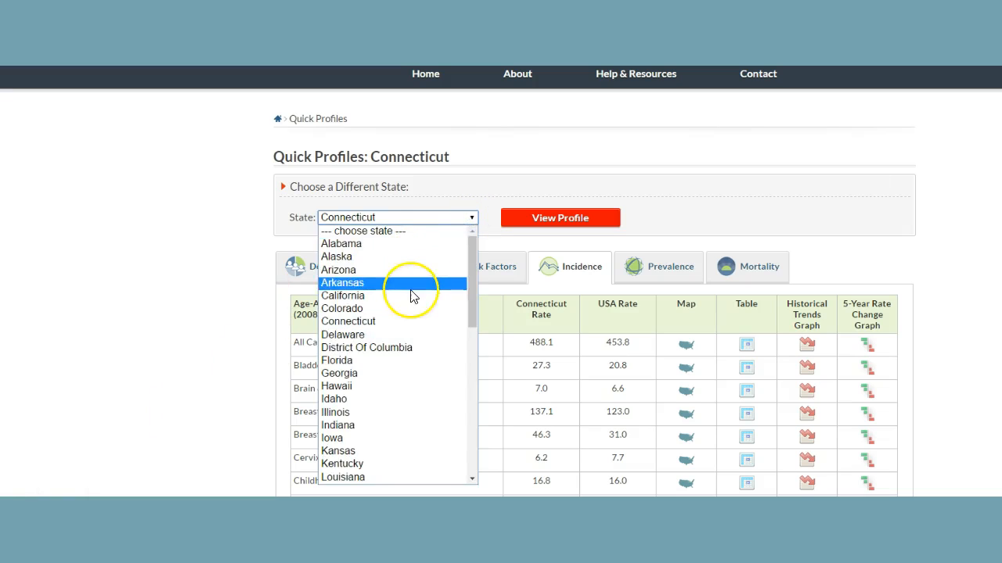
pyautogui.scroll(-7, 418, 331)
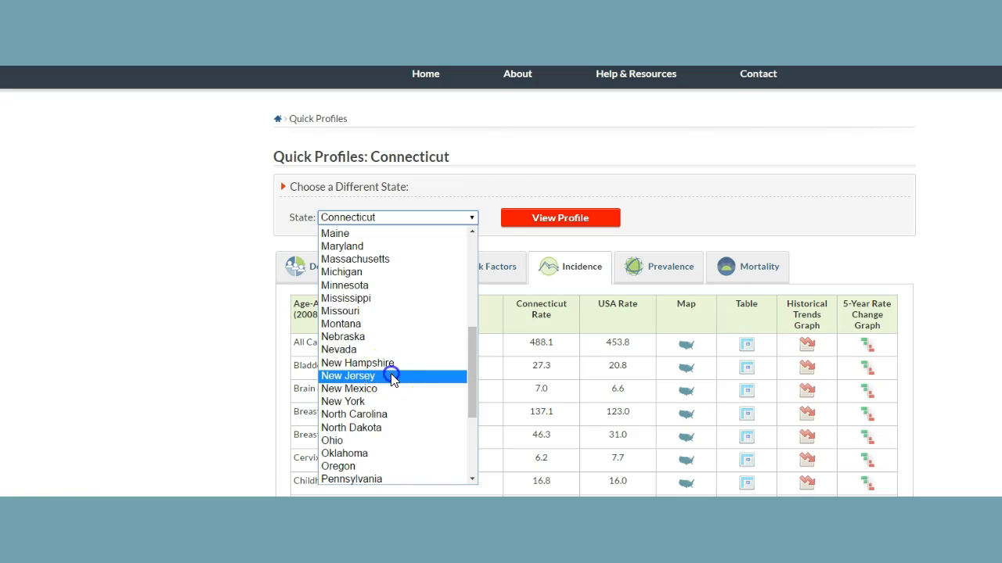
pyautogui.click(393, 378)
pyautogui.click(591, 222)
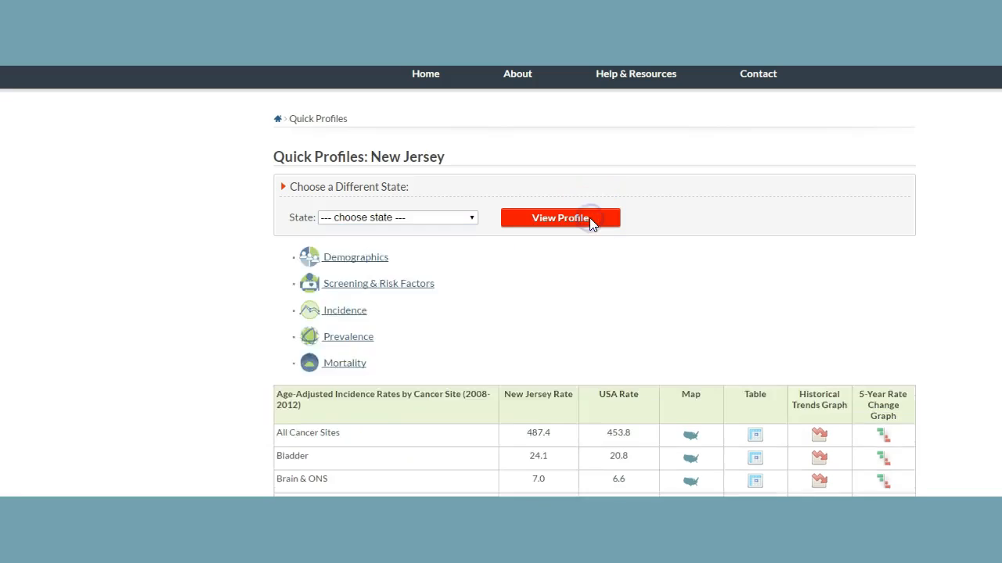
# - Show the Prevalence data for New Jersey
pyautogui.click(664, 273)
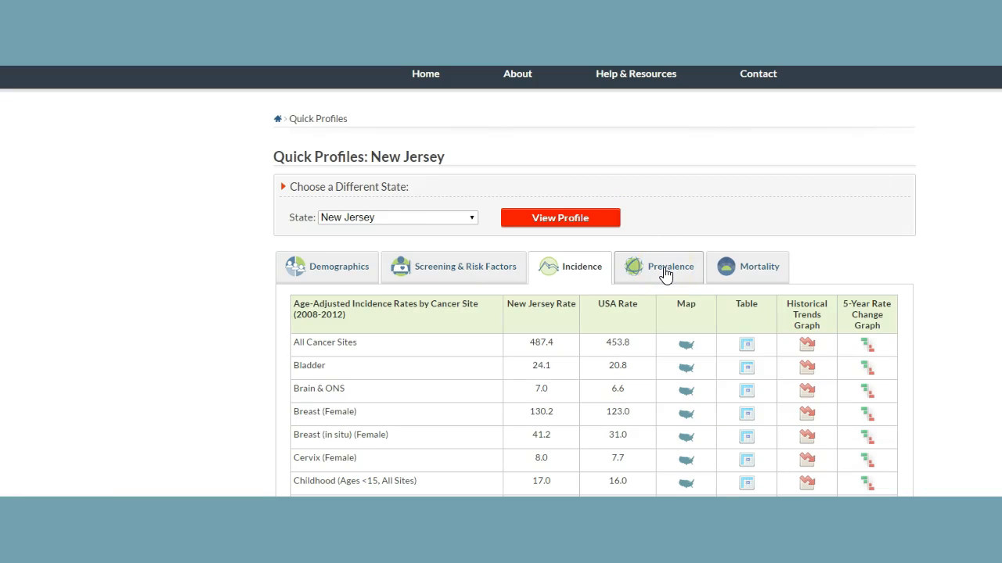
pyautogui.click(665, 272)
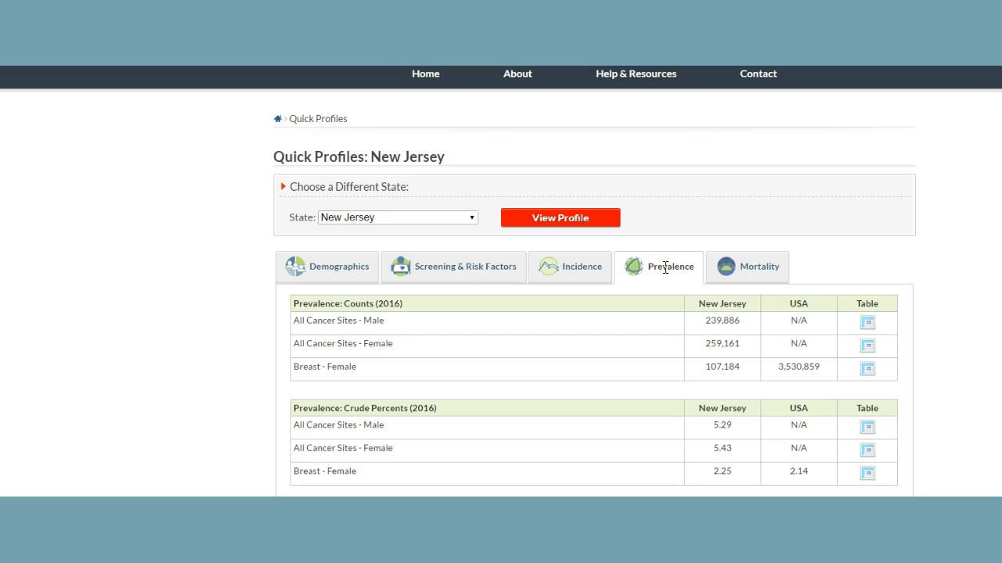
pyautogui.click(665, 268)
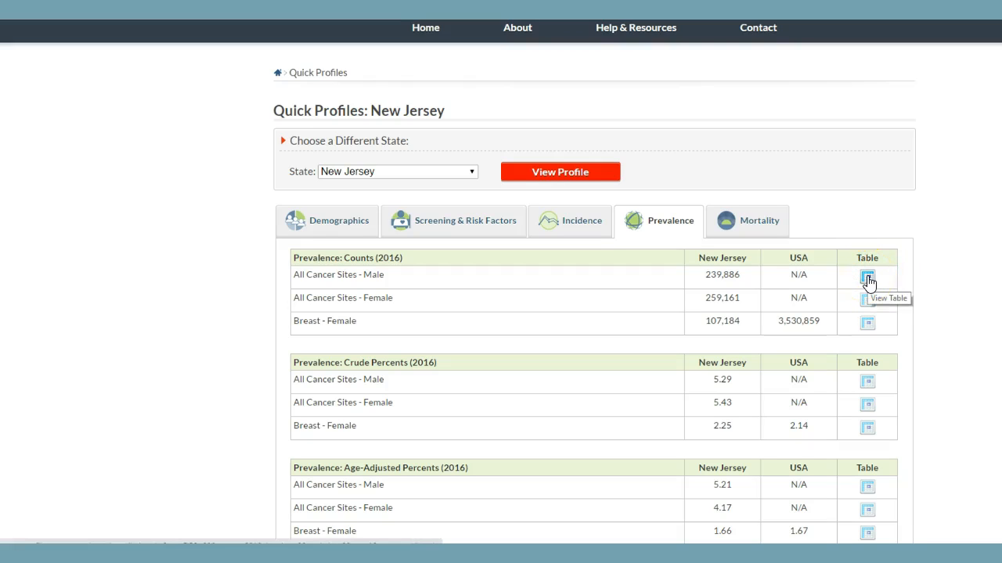
# - Open the state table for All Cancer Sites - Male prevalence counts
pyautogui.click(867, 277)
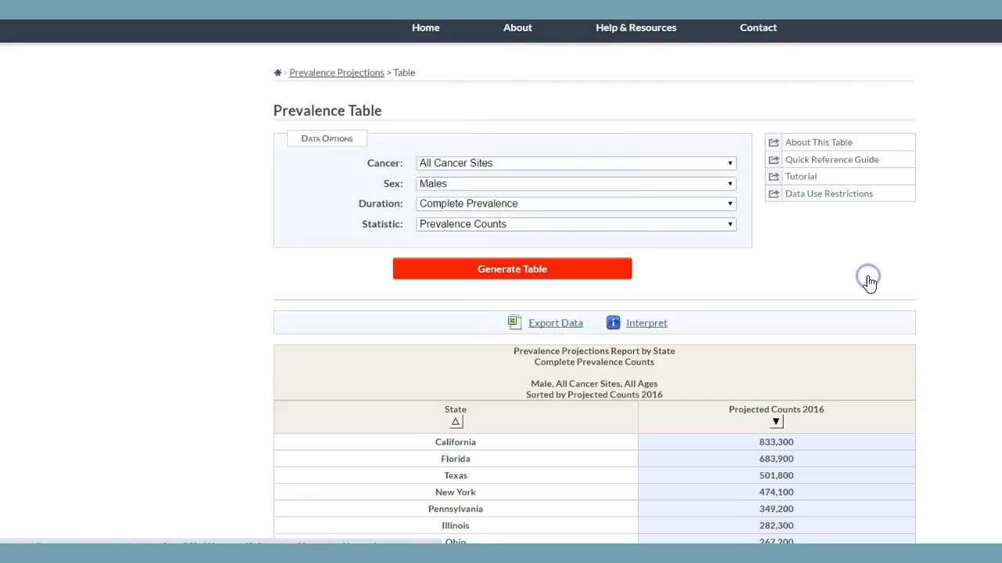
pyautogui.scroll(-4, 867, 276)
pyautogui.scroll(4, 874, 266)
pyautogui.scroll(1, 873, 268)
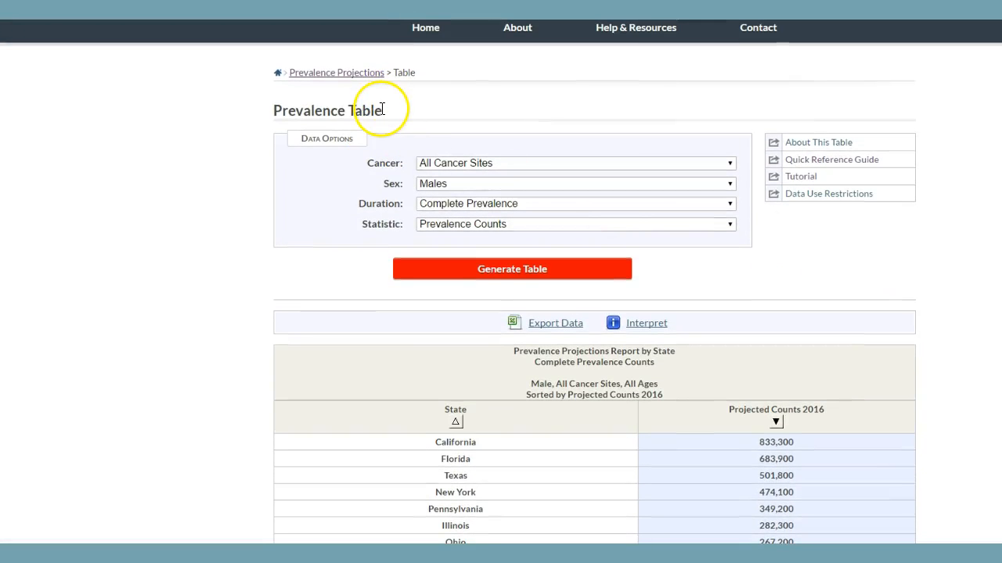
# - Check the cancer options and review the projected 2016 prevalence counts by state
pyautogui.click(731, 166)
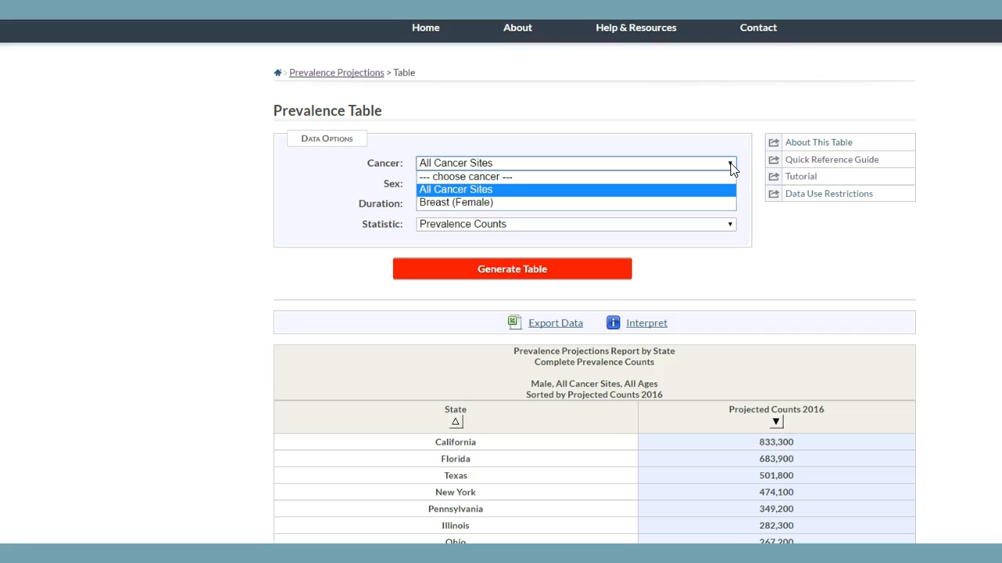
pyautogui.click(726, 191)
pyautogui.click(730, 191)
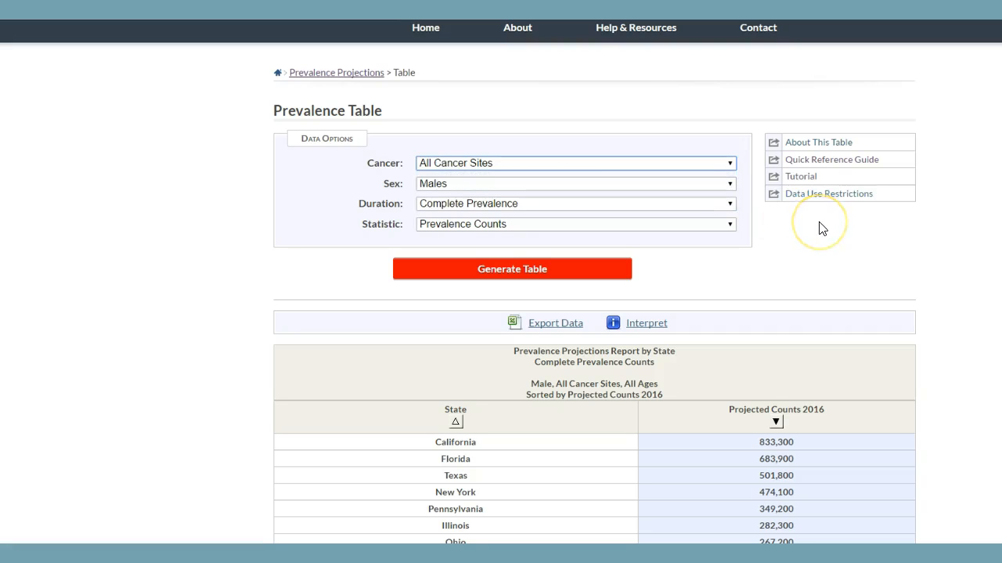
pyautogui.scroll(-3, 819, 228)
pyautogui.scroll(-1, 819, 228)
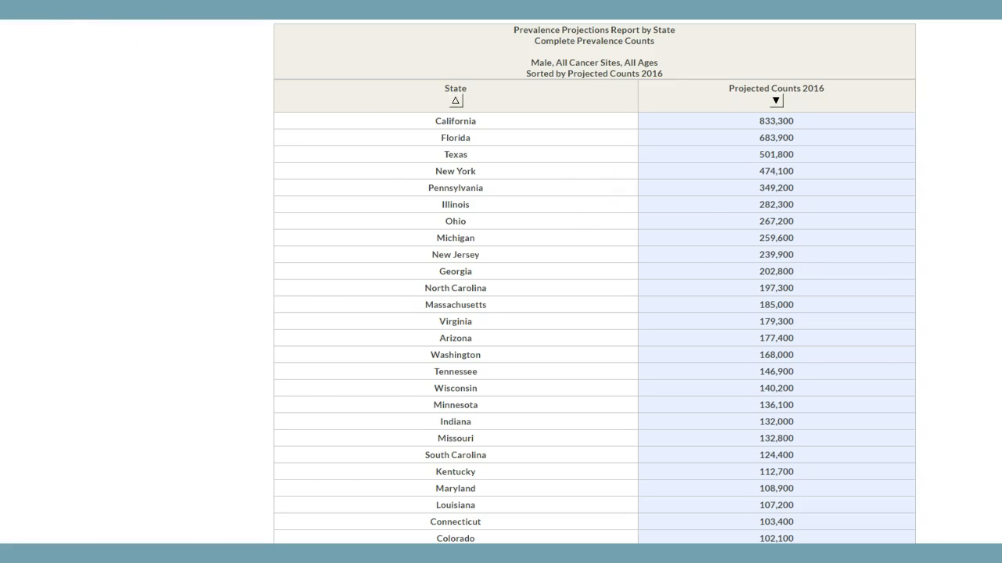
# - Return to the New Jersey profile and show its Mortality rates
pyautogui.click(71, 9)
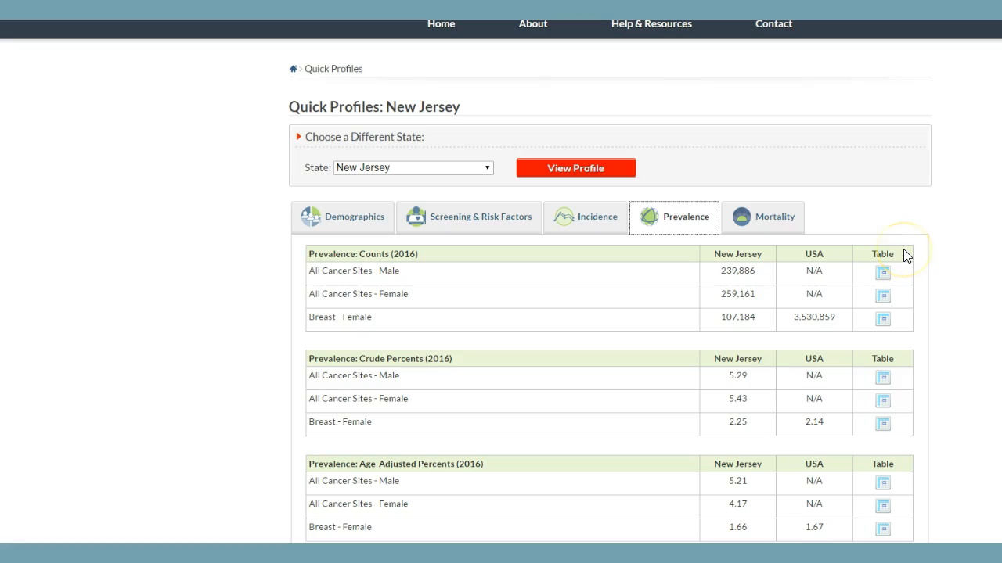
pyautogui.scroll(-1, 861, 234)
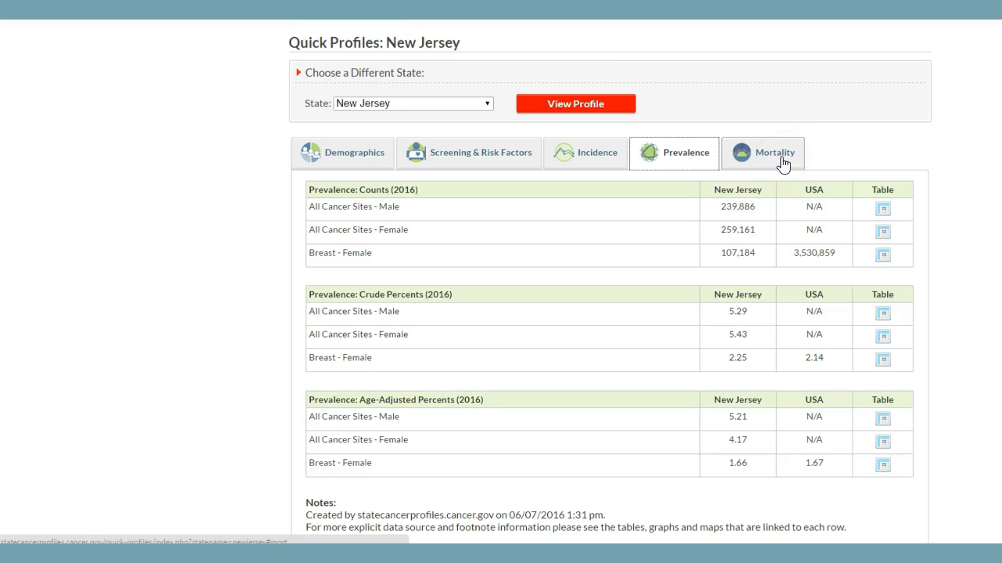
pyautogui.click(783, 165)
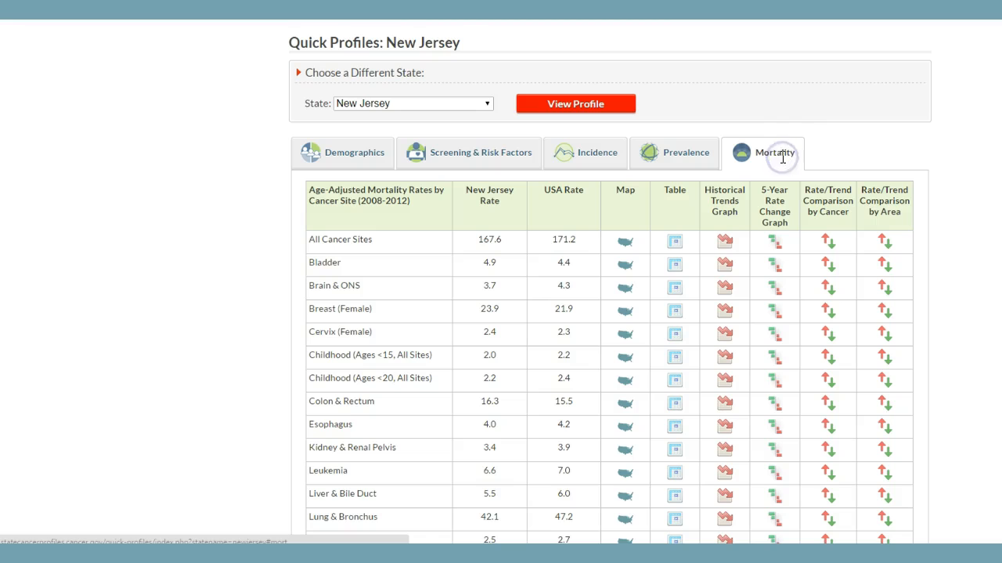
pyautogui.scroll(-1, 783, 157)
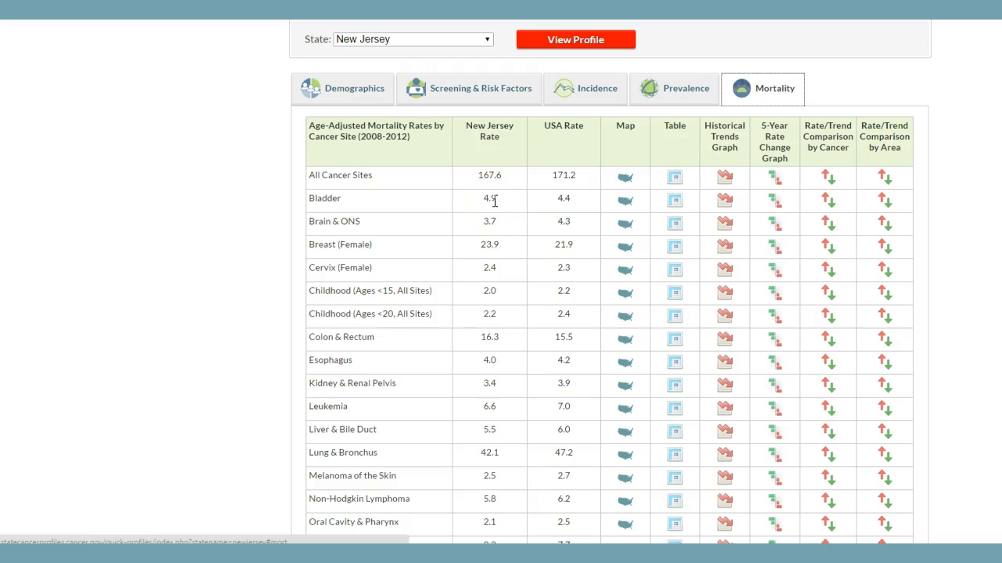
pyautogui.scroll(1, 493, 201)
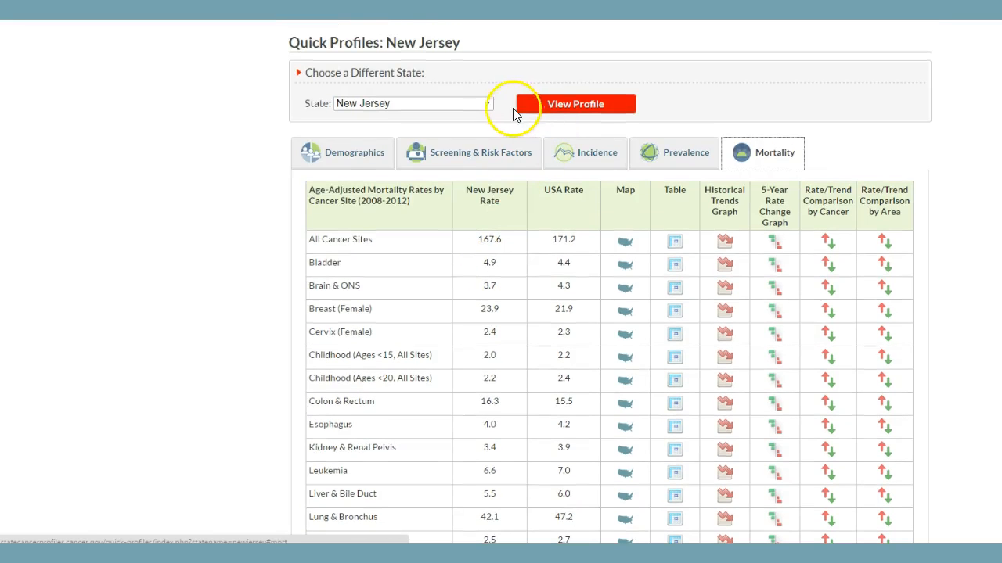
# - Load the New York quick profile using the state chooser
pyautogui.click(486, 103)
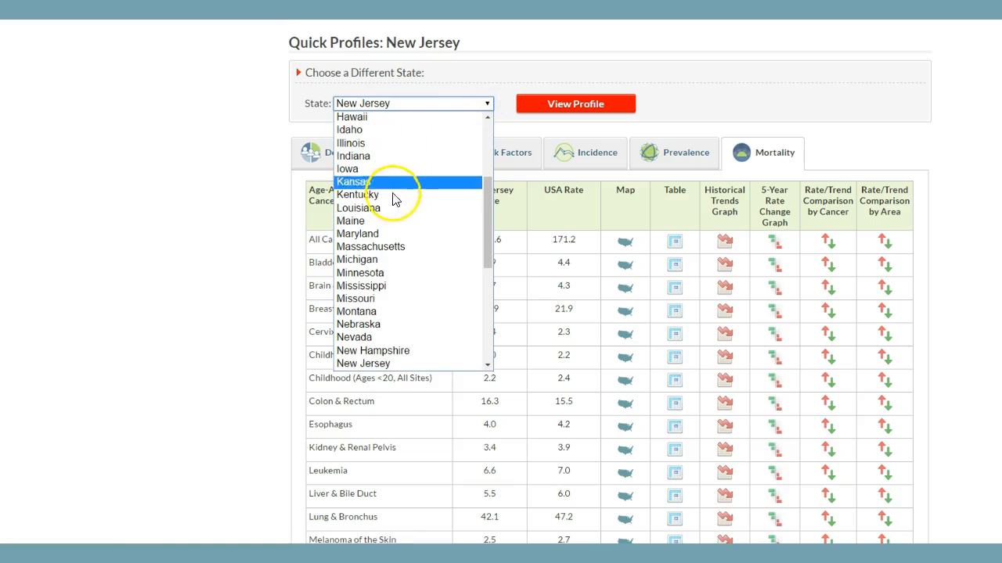
pyautogui.scroll(-3, 397, 223)
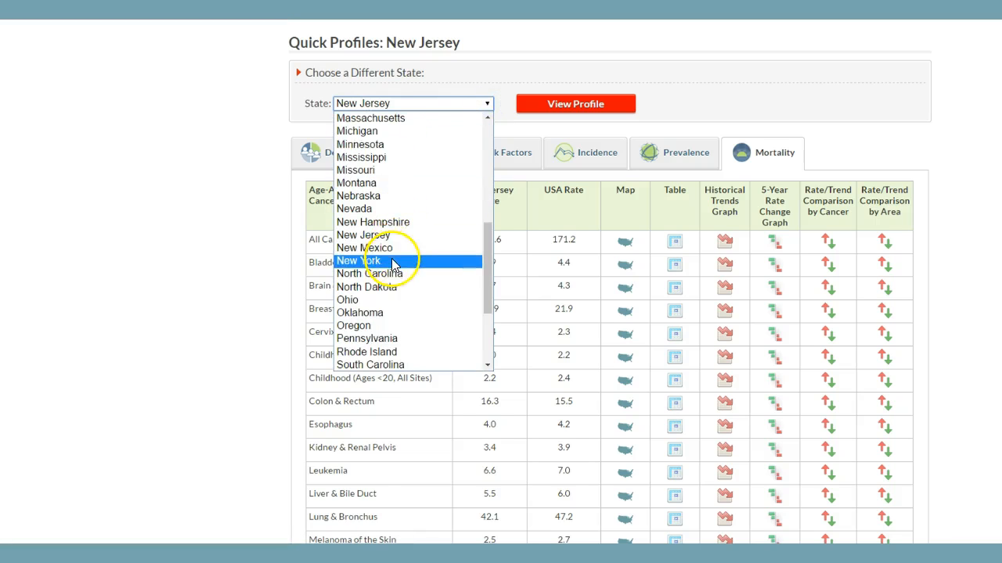
pyautogui.click(392, 259)
pyautogui.click(583, 105)
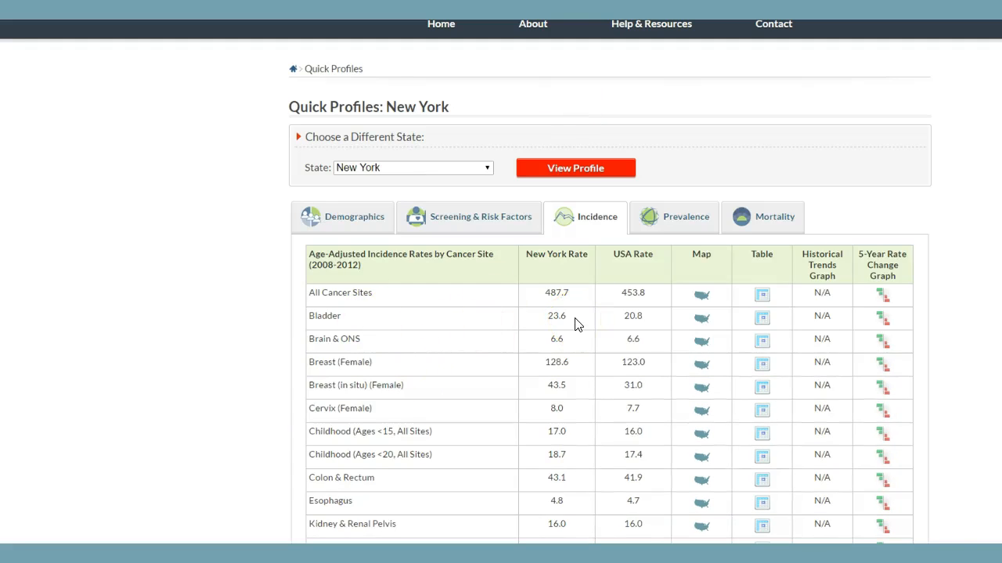
# - Switch to the Excel comparison spreadsheet
pyautogui.hotkey('alt', 'Tab')
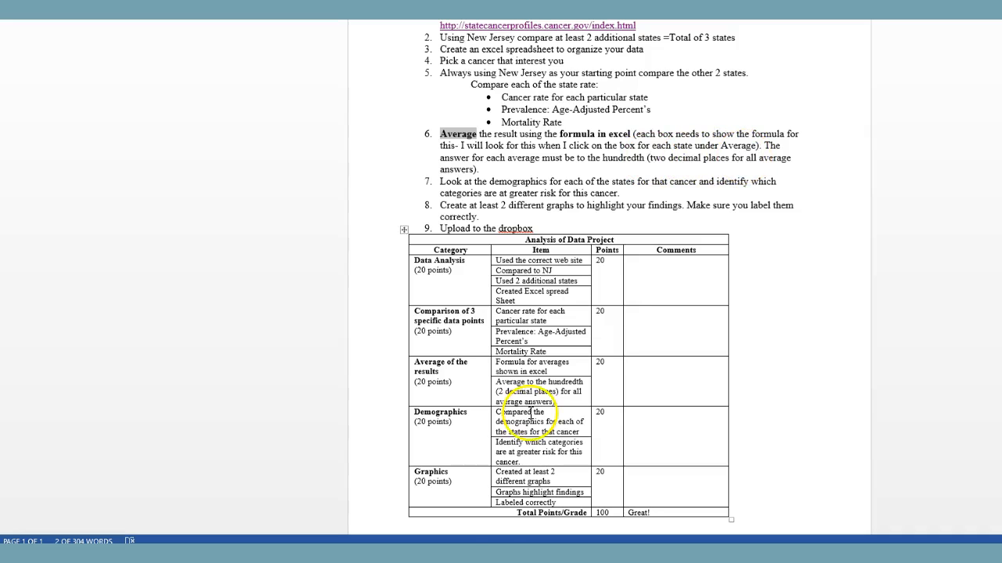
pyautogui.click(456, 554)
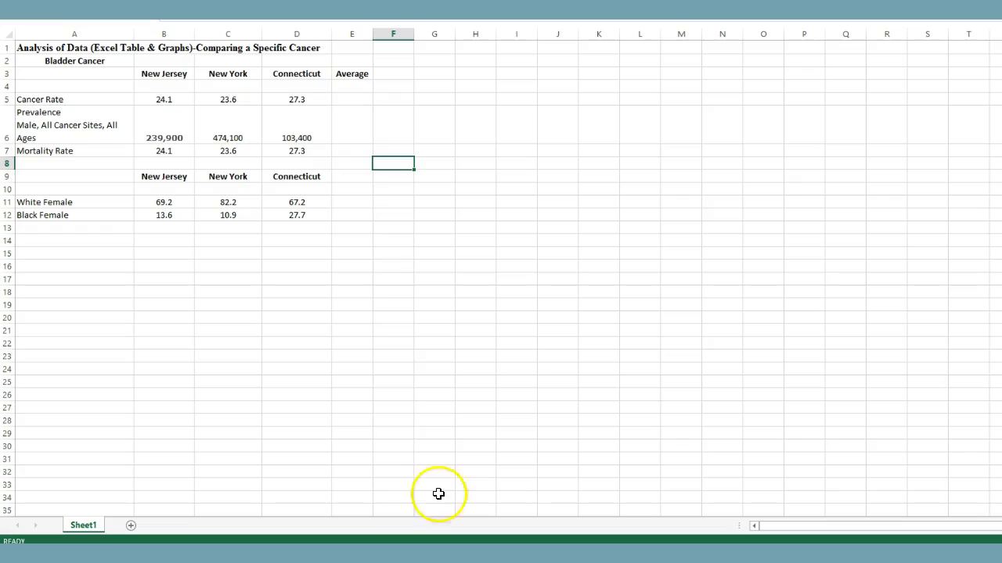
# - Inspect the state values and headings in the bladder cancer comparison table
pyautogui.click(325, 131)
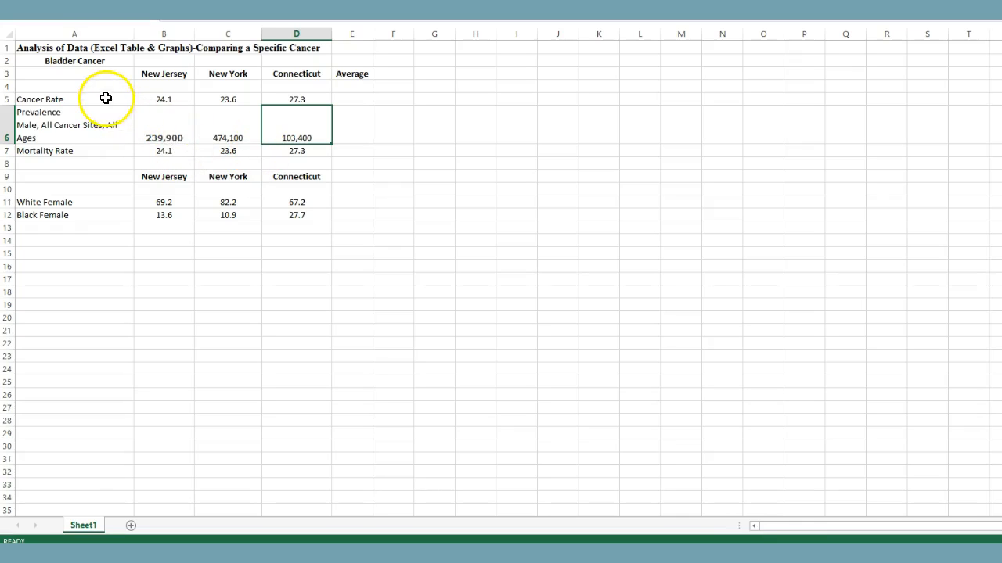
pyautogui.click(104, 127)
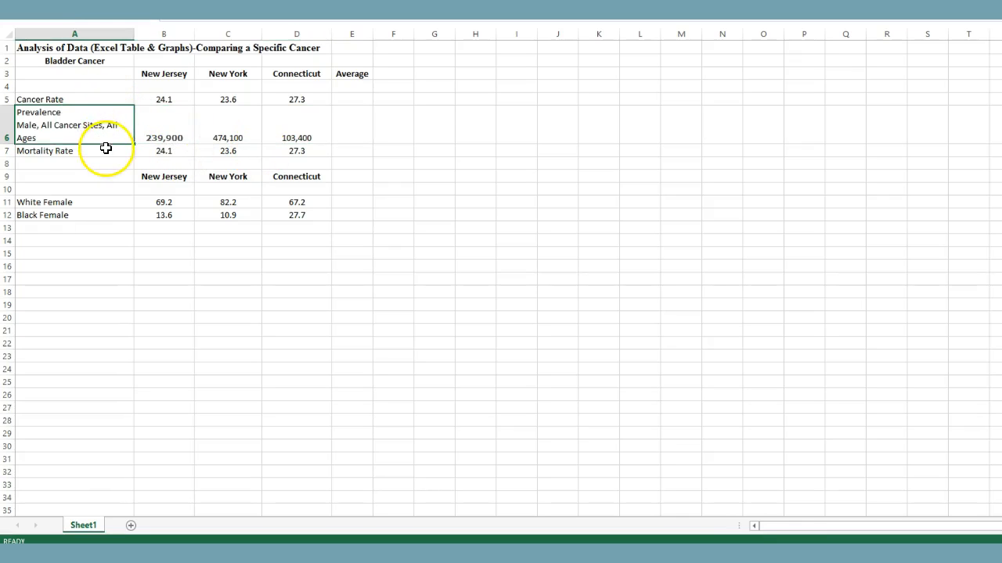
pyautogui.click(107, 149)
pyautogui.click(159, 75)
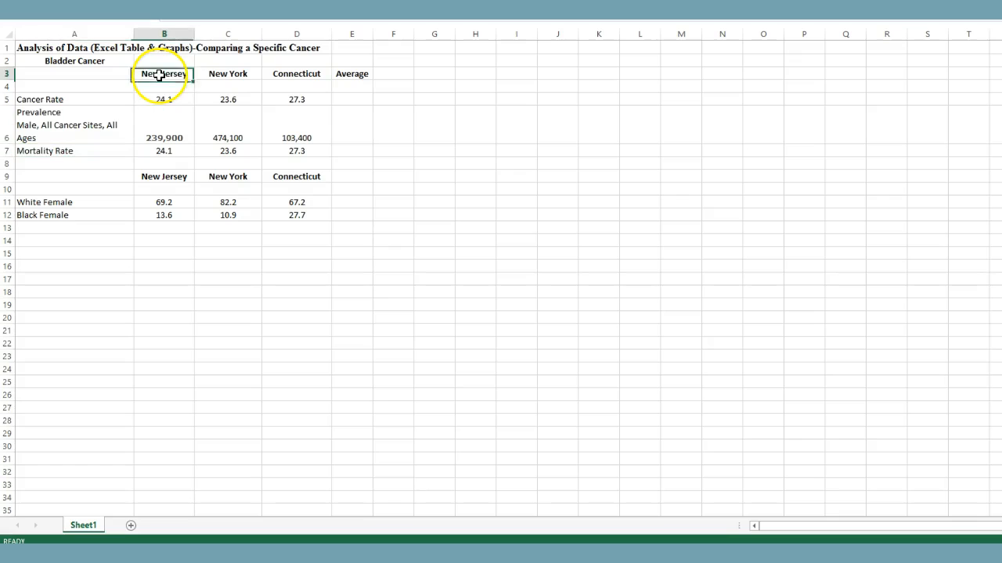
pyautogui.click(227, 75)
pyautogui.click(280, 75)
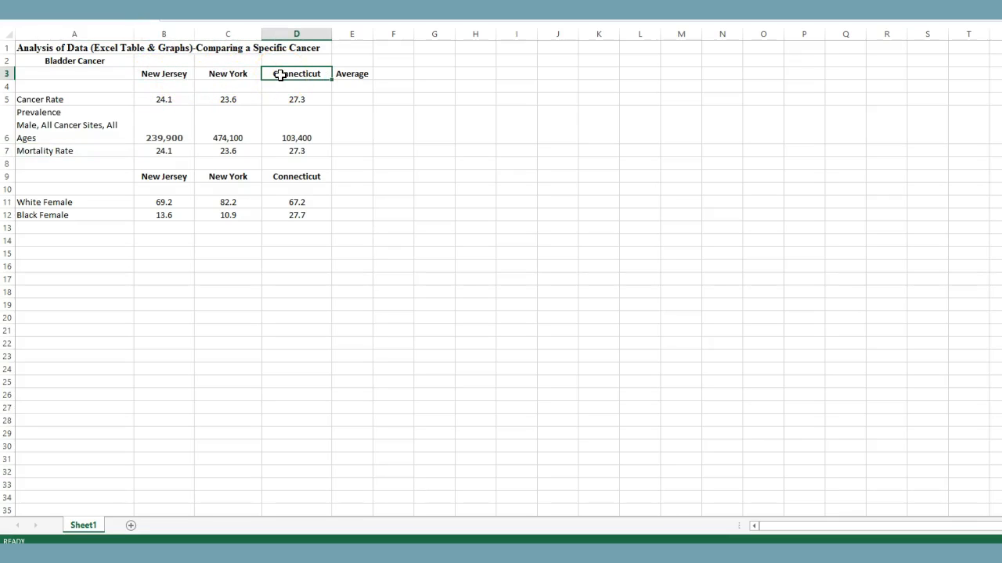
pyautogui.click(173, 76)
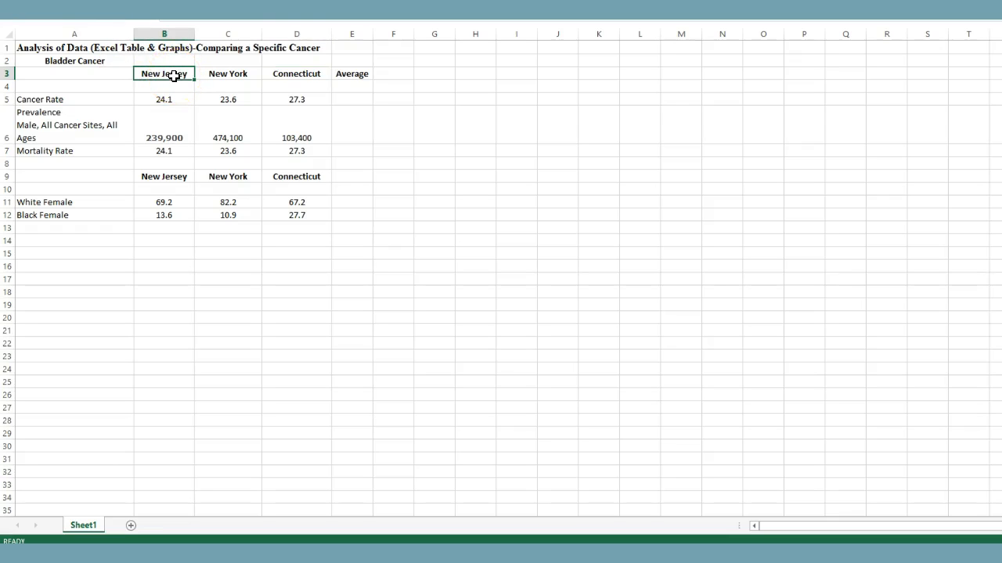
pyautogui.click(352, 73)
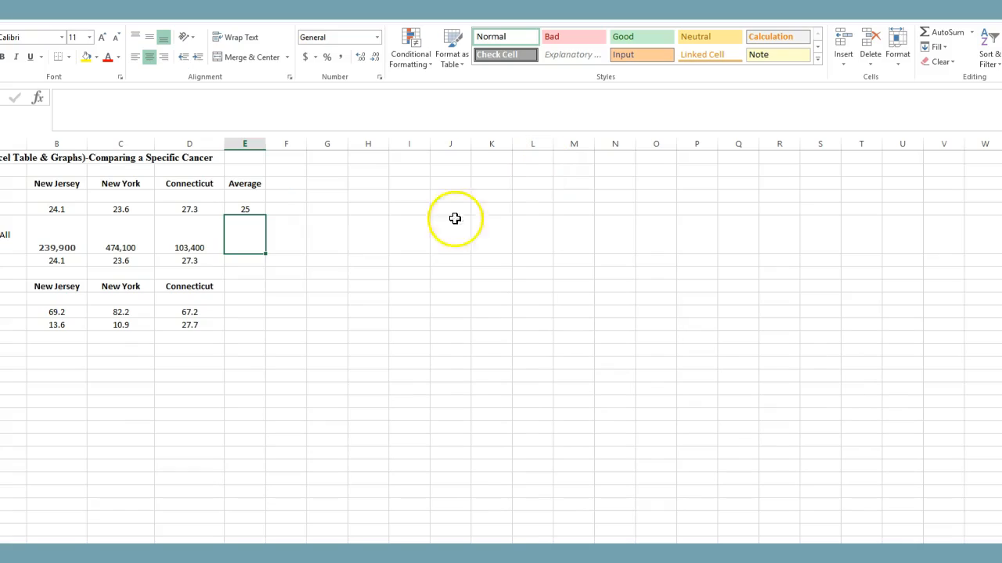
pyautogui.click(252, 241)
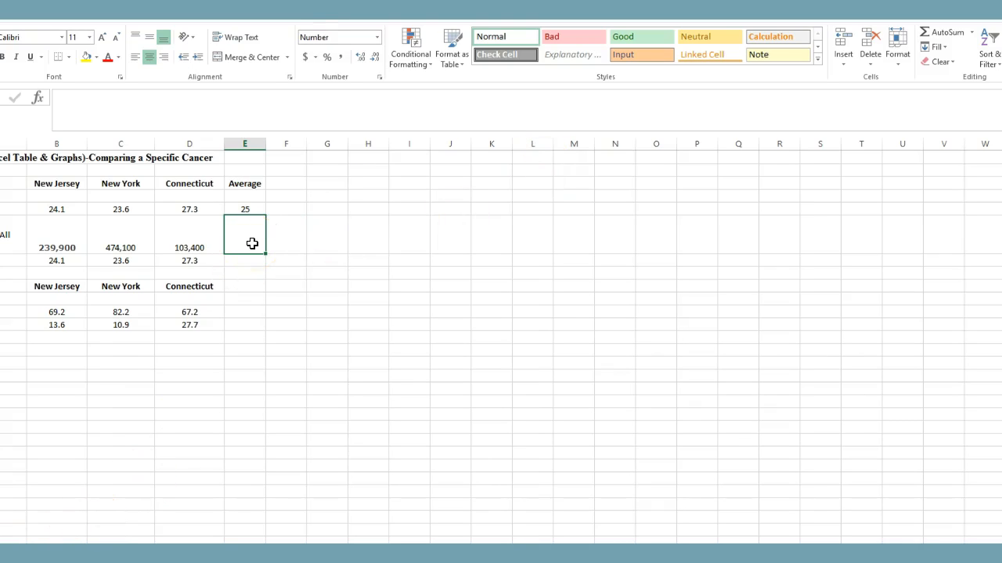
# - Compute the average of the three states' prevalence values in the Average column with the AutoSum Average function
pyautogui.moveTo(252, 243); pyautogui.dragTo(67, 242)
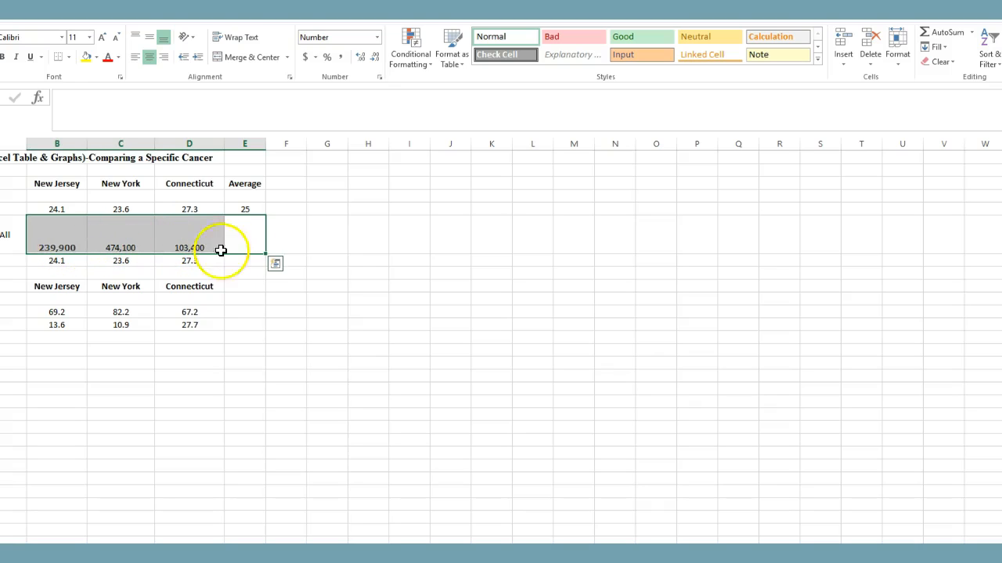
pyautogui.moveTo(262, 233); pyautogui.dragTo(33, 250)
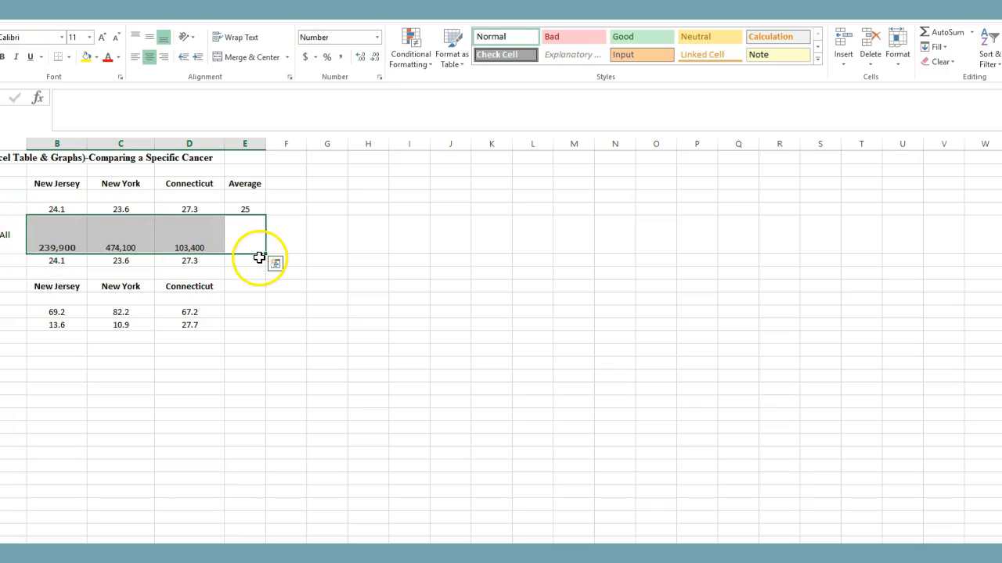
pyautogui.click(973, 33)
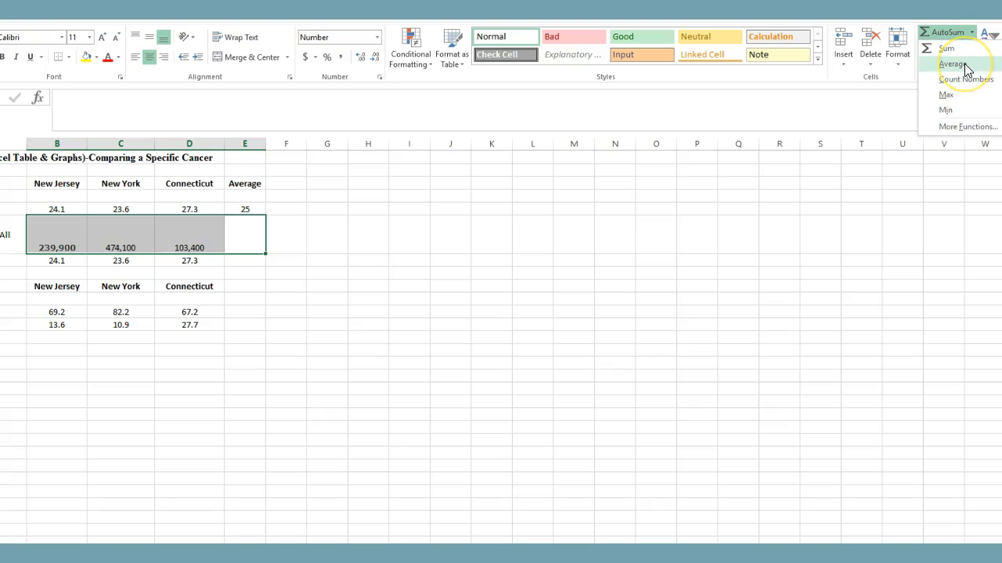
pyautogui.click(966, 67)
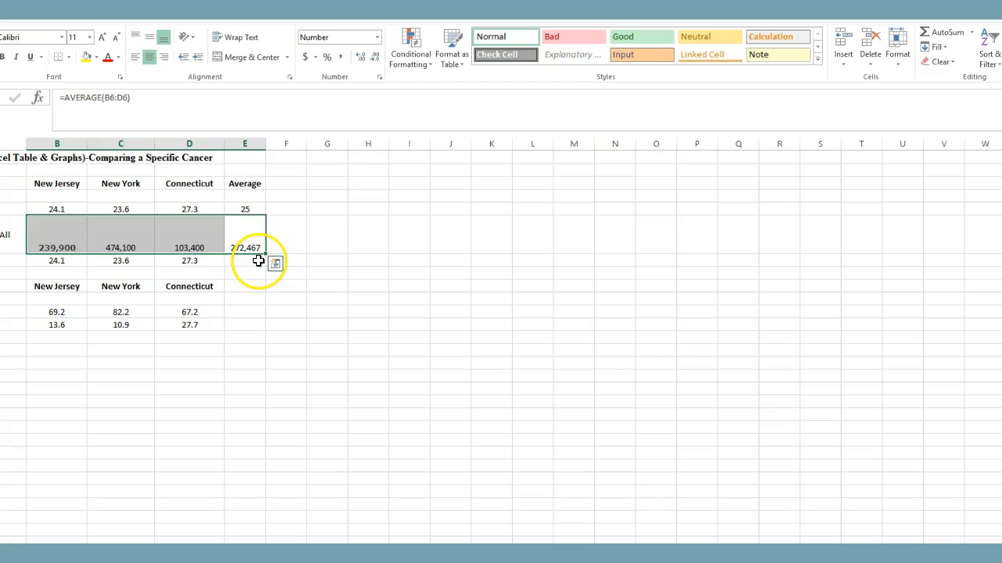
# - Compute the average of the three states' mortality rates in the Average column using AutoSum Average
pyautogui.click(258, 261)
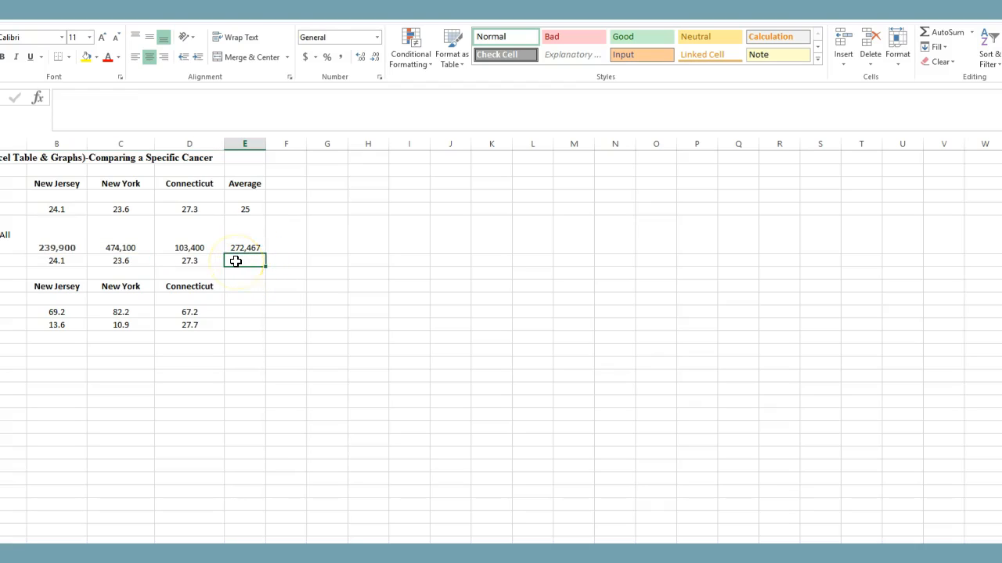
pyautogui.moveTo(236, 261); pyautogui.dragTo(78, 265)
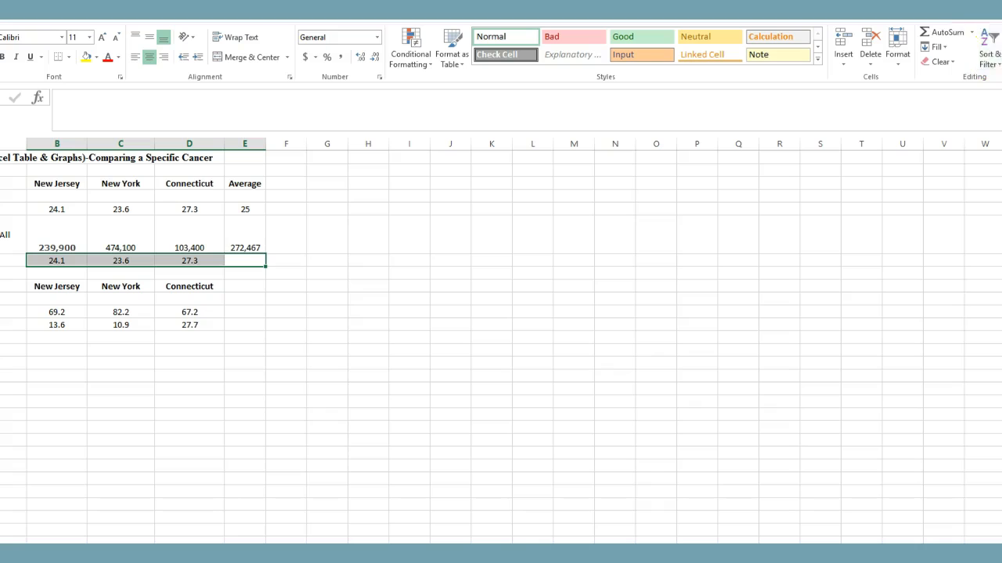
pyautogui.click(971, 32)
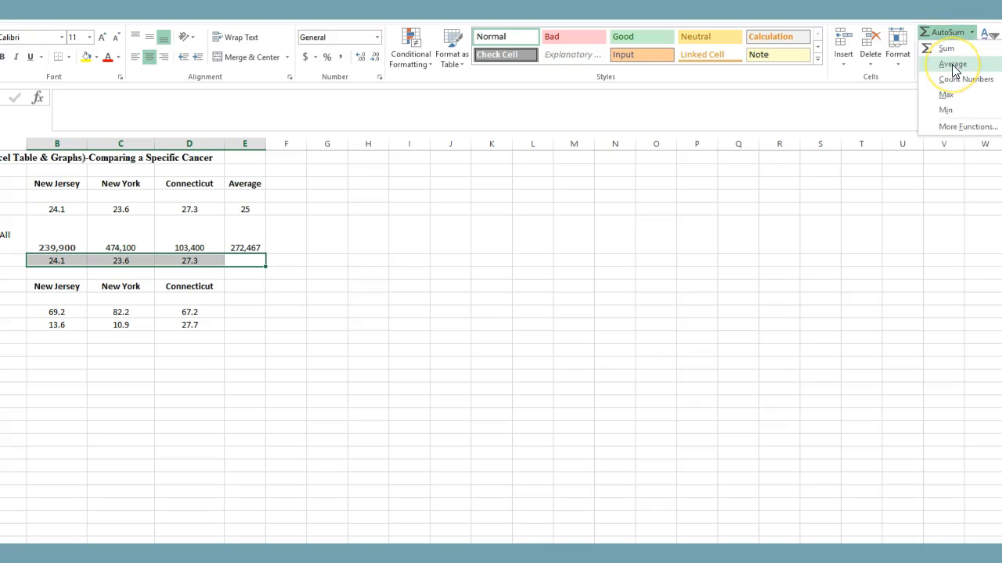
pyautogui.click(953, 64)
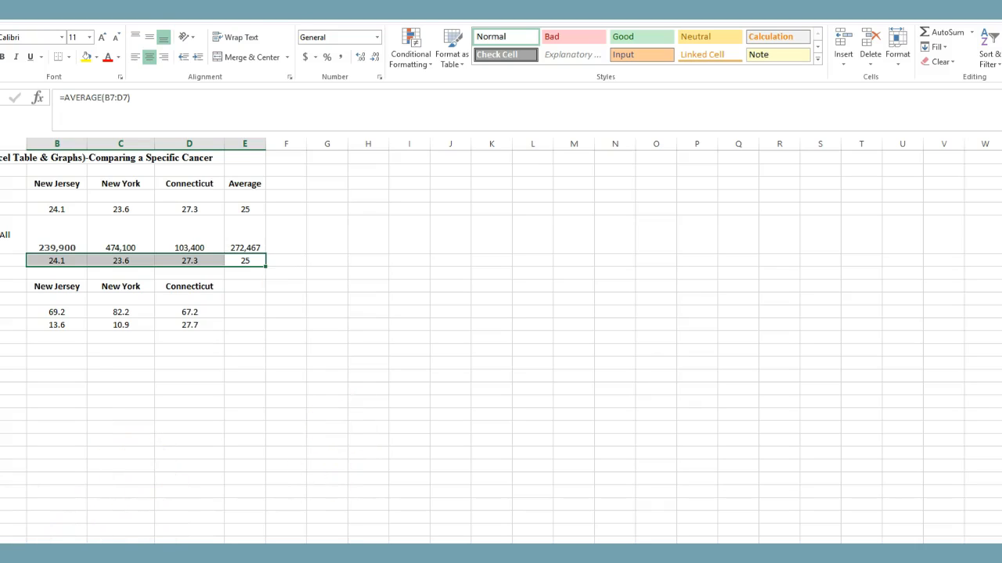
# - Check the assignment instructions, then enter a note beside the White Female values stating that NY is at greater risk
pyautogui.hotkey('alt', 'Tab')
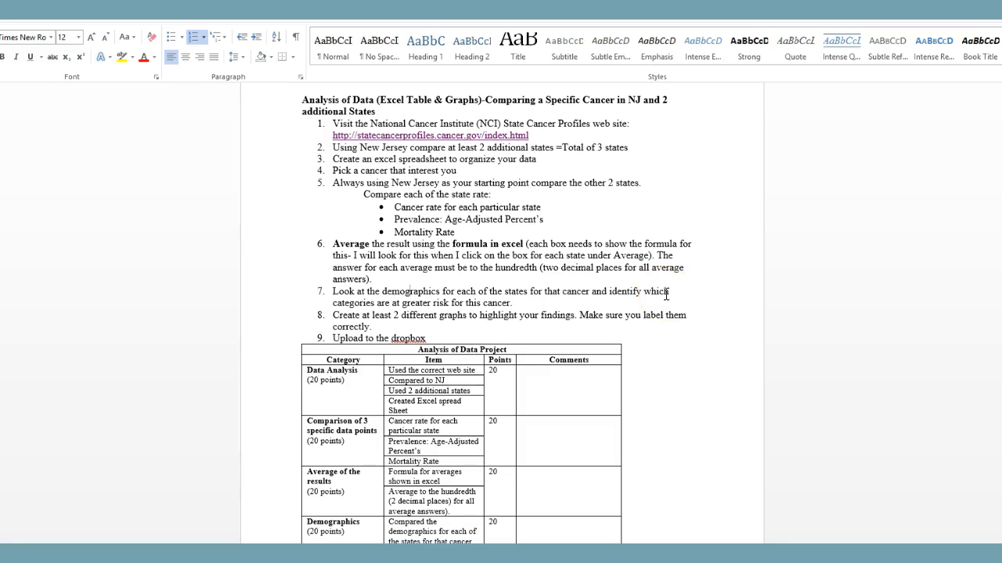
pyautogui.hotkey('alt', 'Tab')
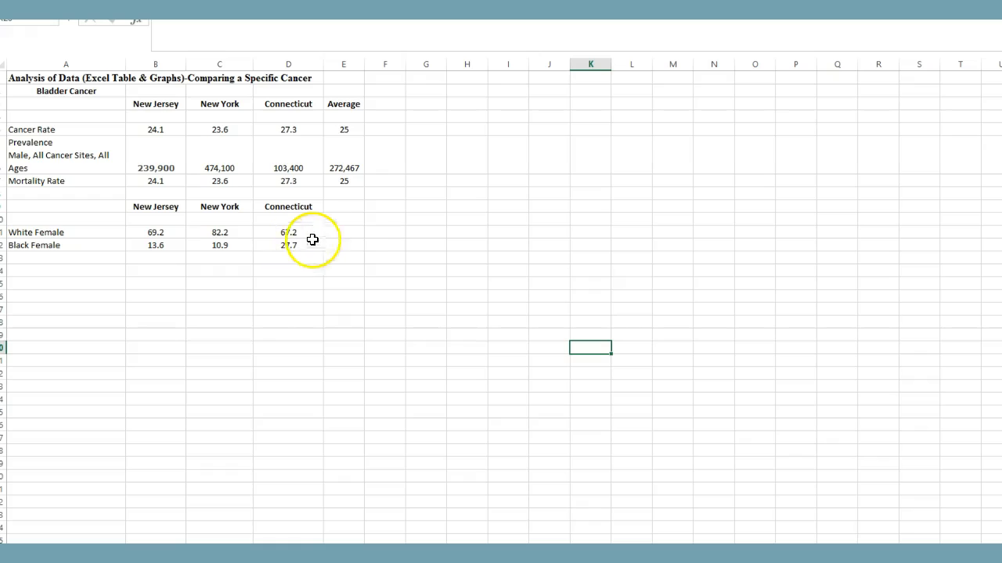
pyautogui.click(352, 232)
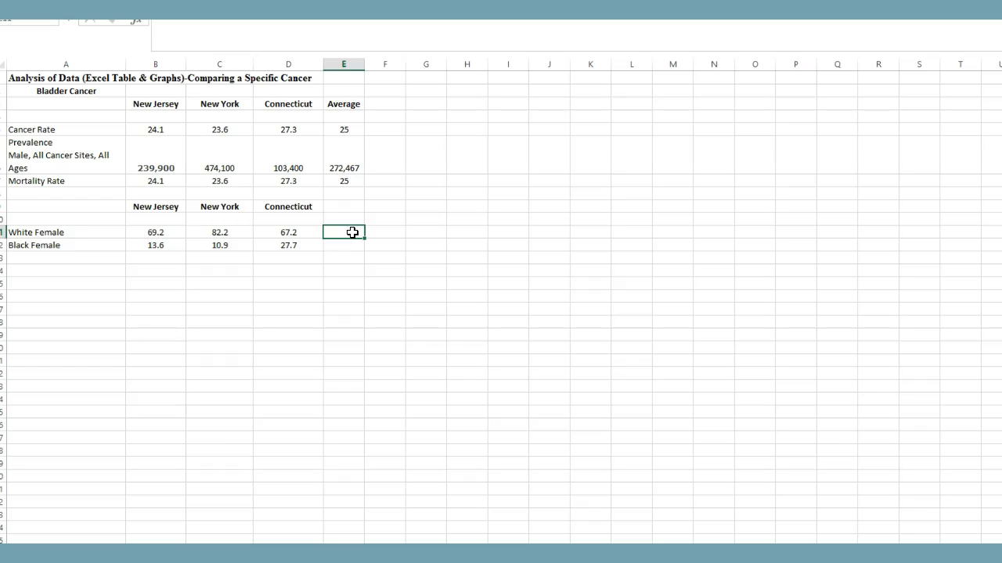
pyautogui.write('NU is a Gr')
pyautogui.write('er risk')
pyautogui.click(338, 232)
pyautogui.press('BackSpace')
pyautogui.write('Y')
# - Open the Demographics tab of the New York quick profile and scroll through its population and education figures
pyautogui.click(392, 247)
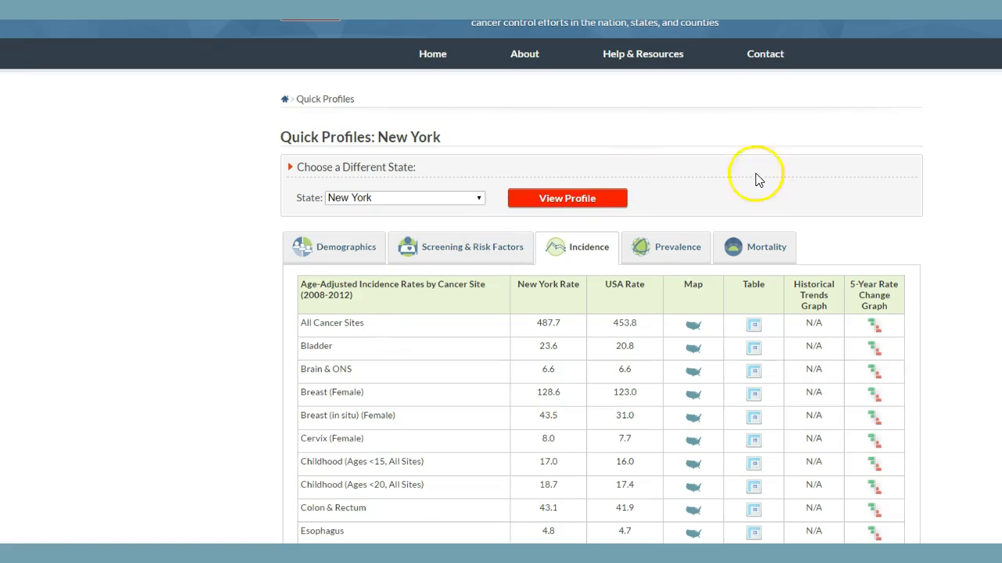
pyautogui.click(338, 249)
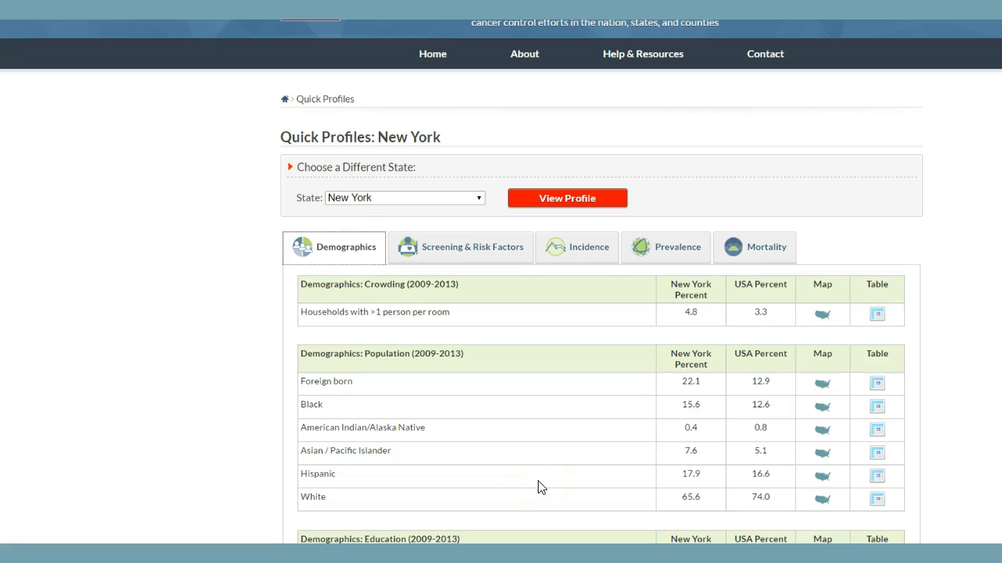
pyautogui.scroll(-3, 538, 486)
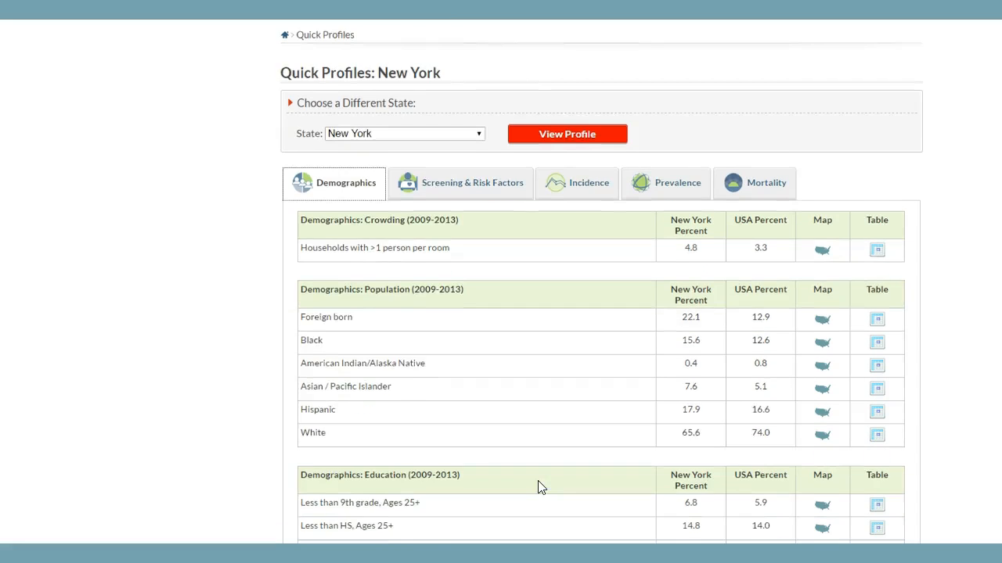
pyautogui.scroll(-1, 538, 486)
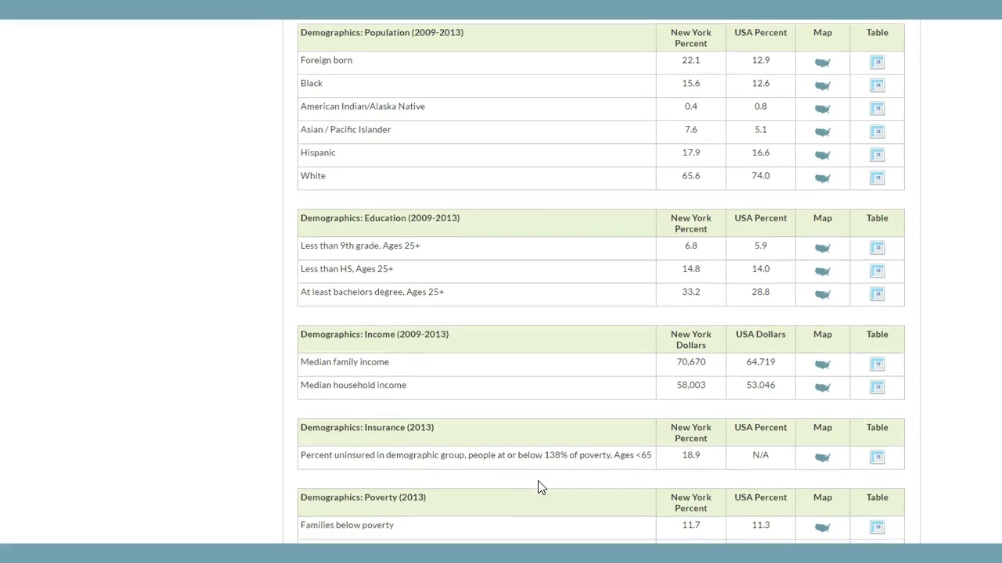
pyautogui.scroll(3, 538, 486)
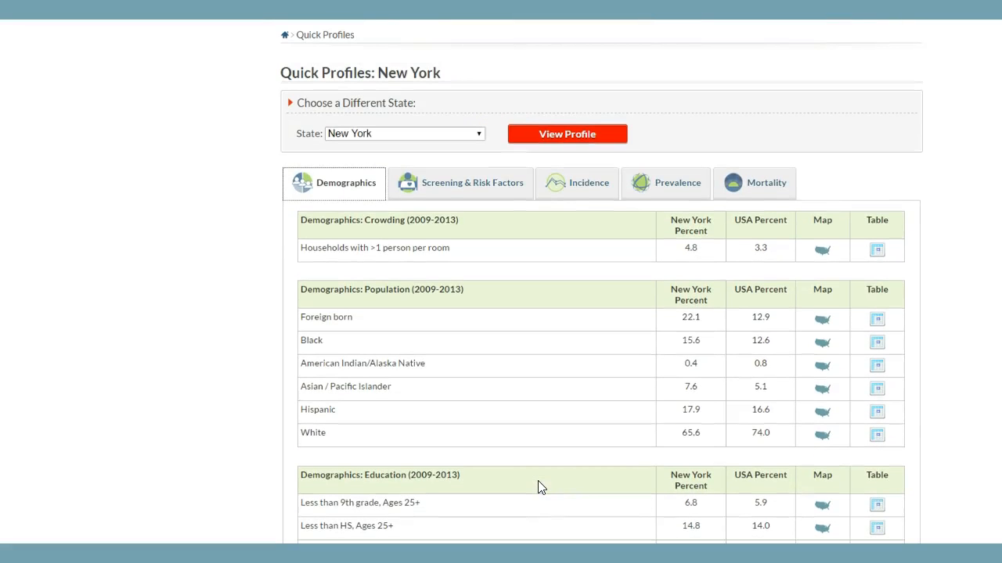